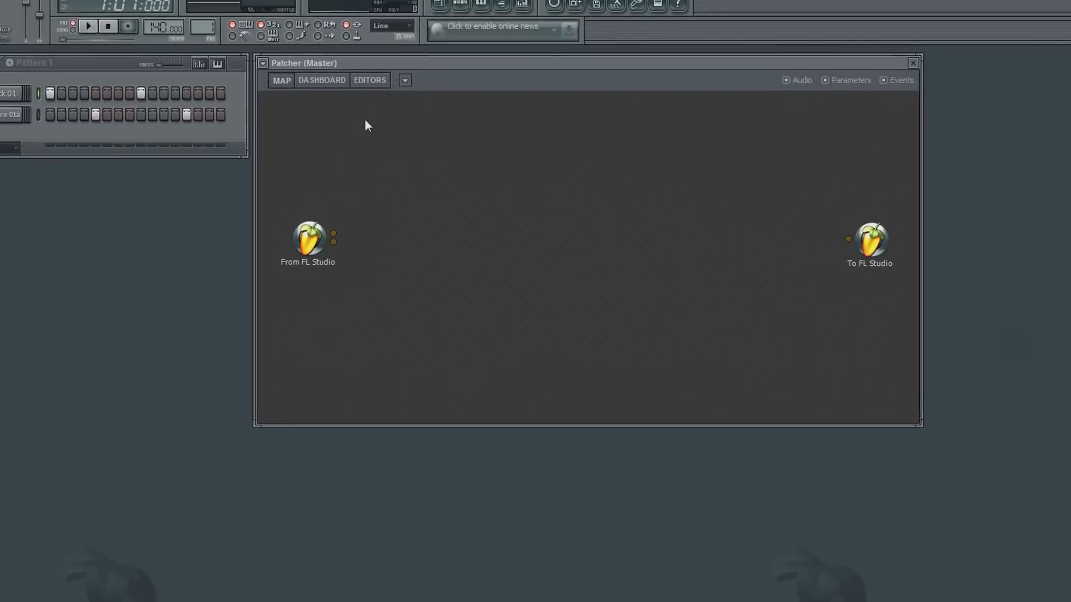
# Step: Add a Fruity Reeverb 2 effect to the Patcher map and place it below and slightly right of From FL Studio
pyautogui.rightClick(379, 121)
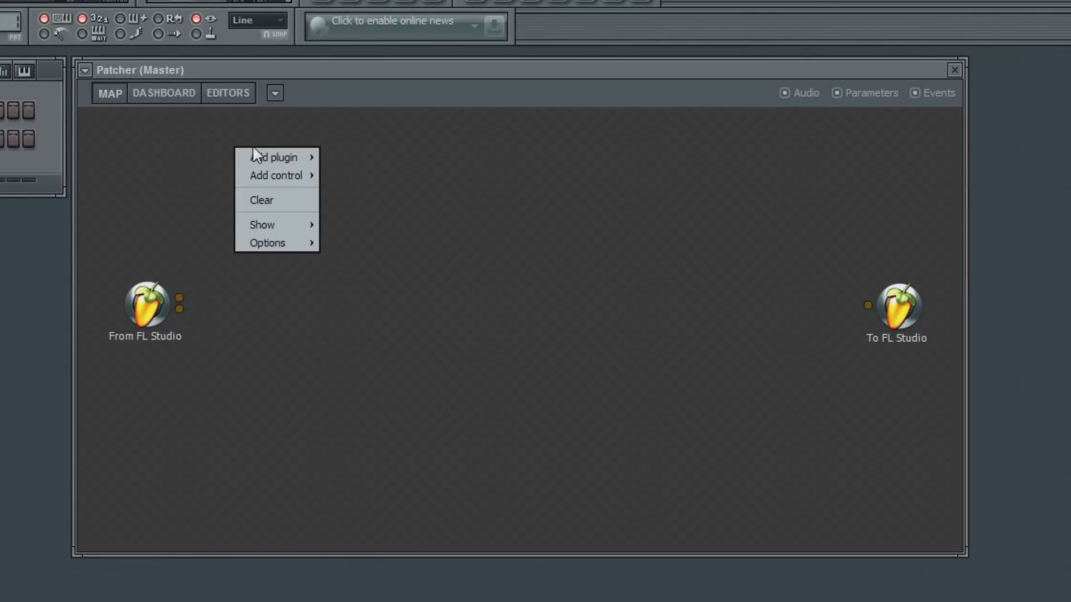
pyautogui.moveTo(277, 156)
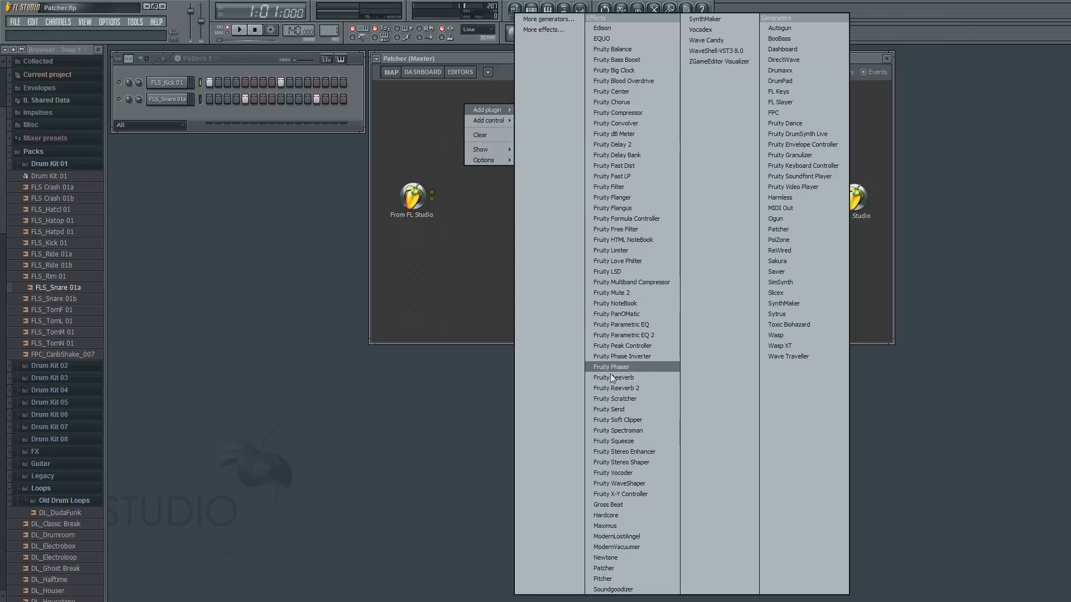
pyautogui.click(610, 389)
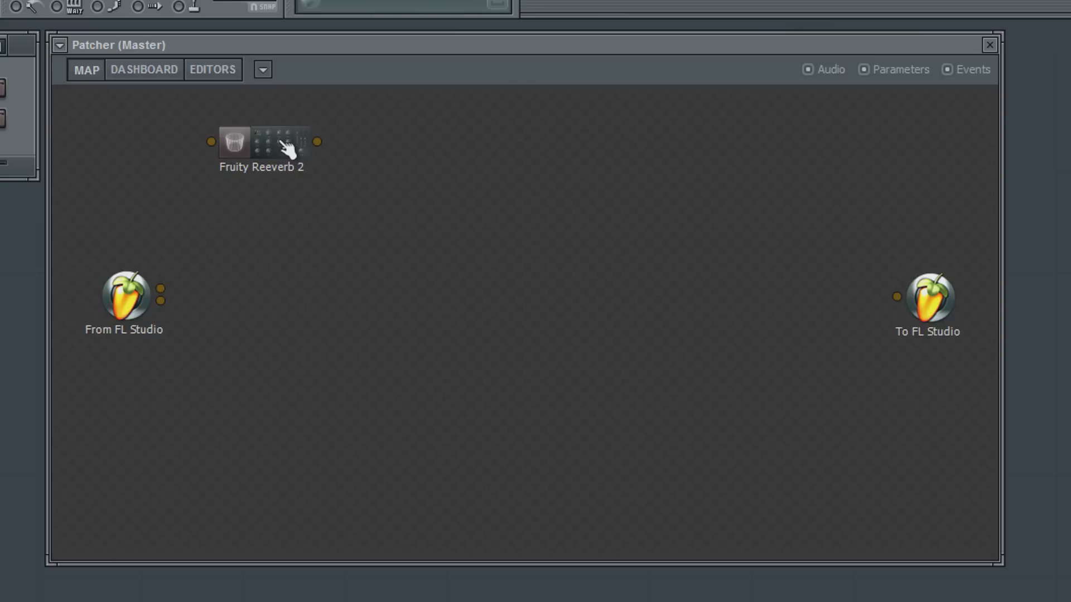
pyautogui.moveTo(287, 149); pyautogui.dragTo(255, 456)
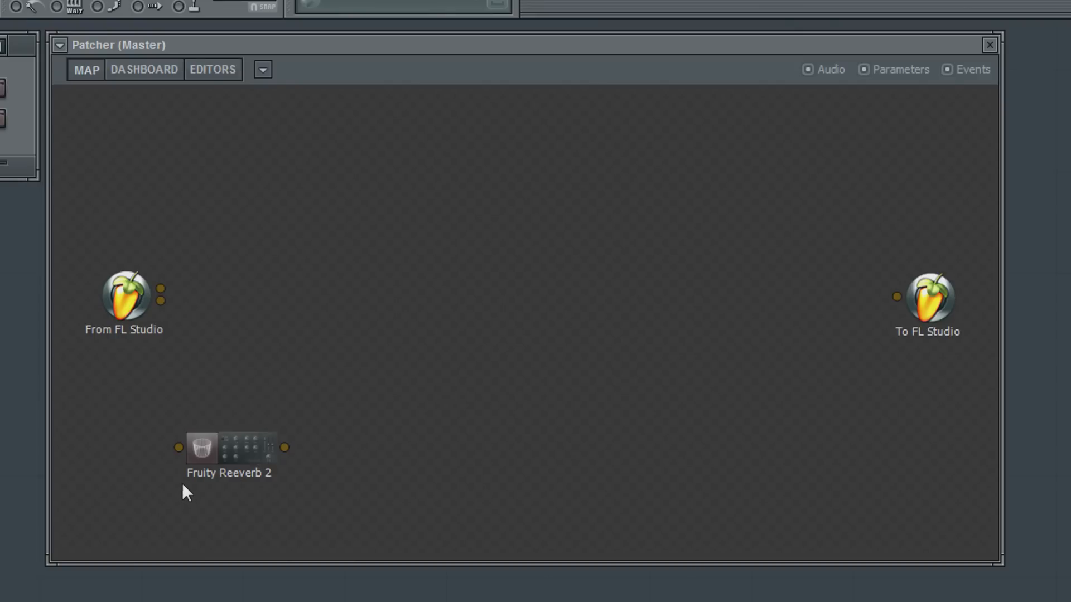
# Step: Rename the Fruity Reeverb 2 module as Snare Reverb
pyautogui.rightClick(237, 451)
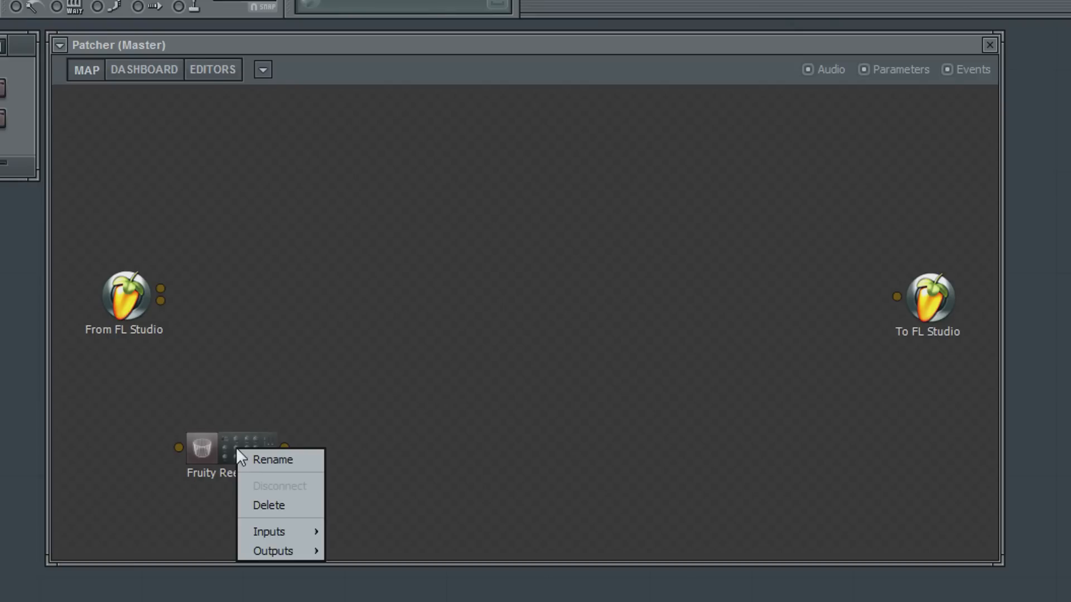
pyautogui.click(279, 460)
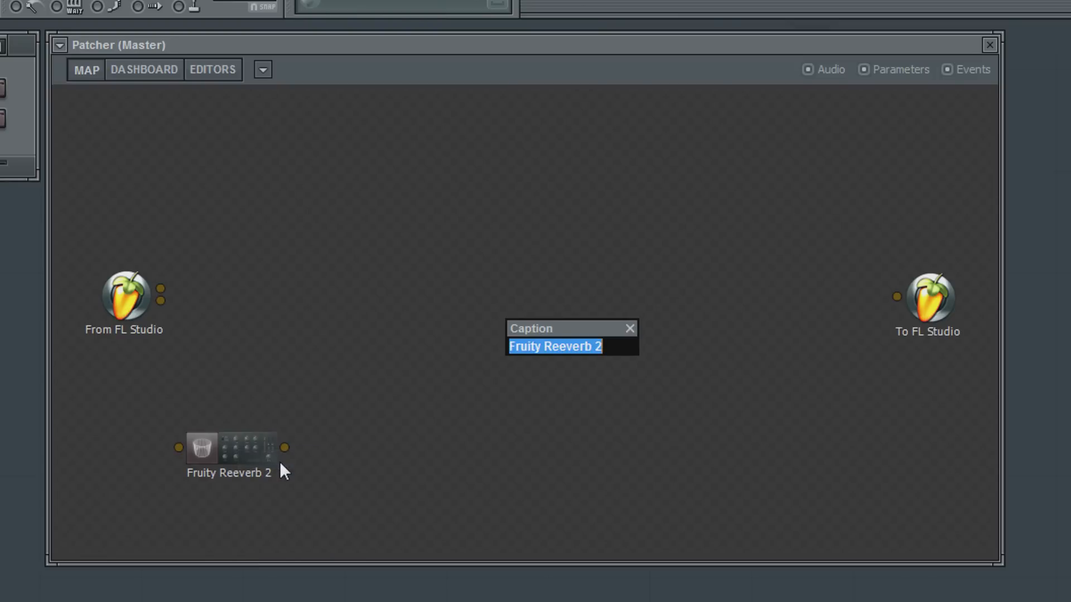
pyautogui.write('Snare R')
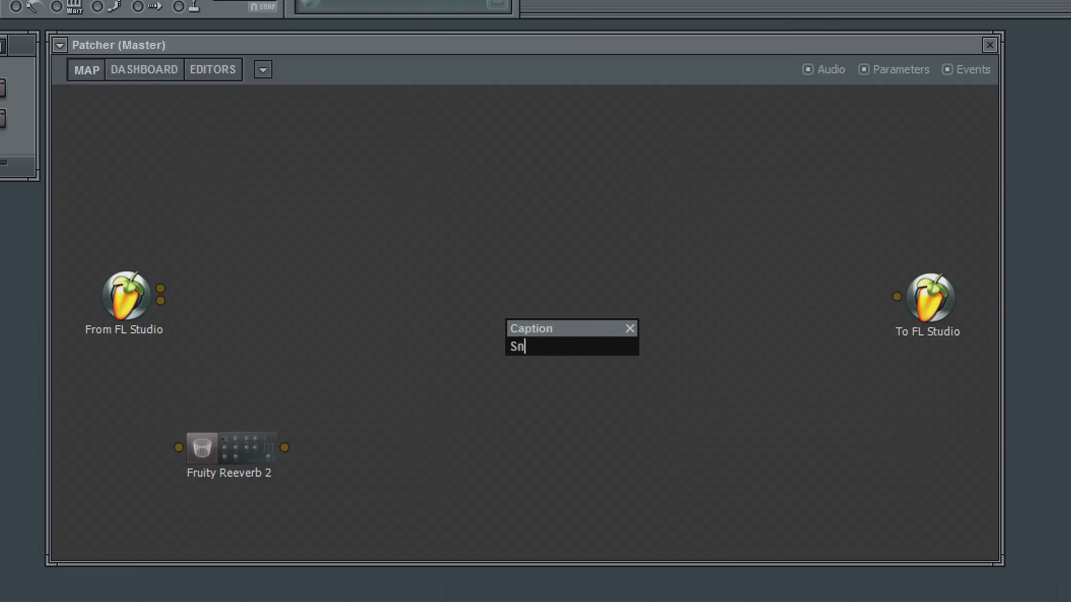
pyautogui.write('everb')
pyautogui.press('Return')
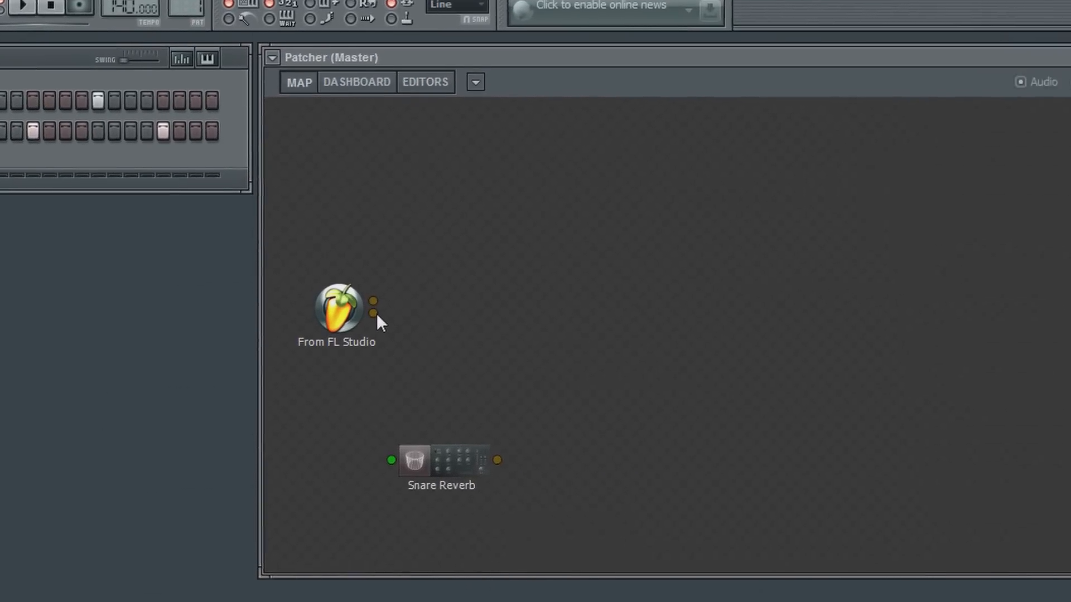
# Step: Connect the second From FL Studio audio output to Snare Reverb, and Snare Reverb's output to To FL Studio
pyautogui.moveTo(187, 290); pyautogui.dragTo(208, 443)
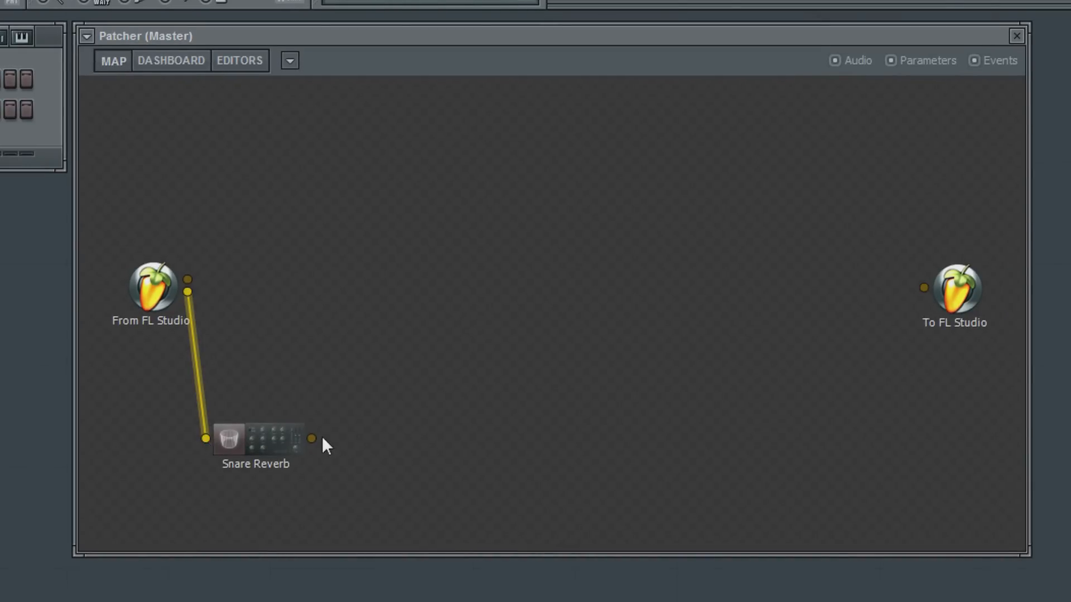
pyautogui.moveTo(312, 438); pyautogui.dragTo(922, 288)
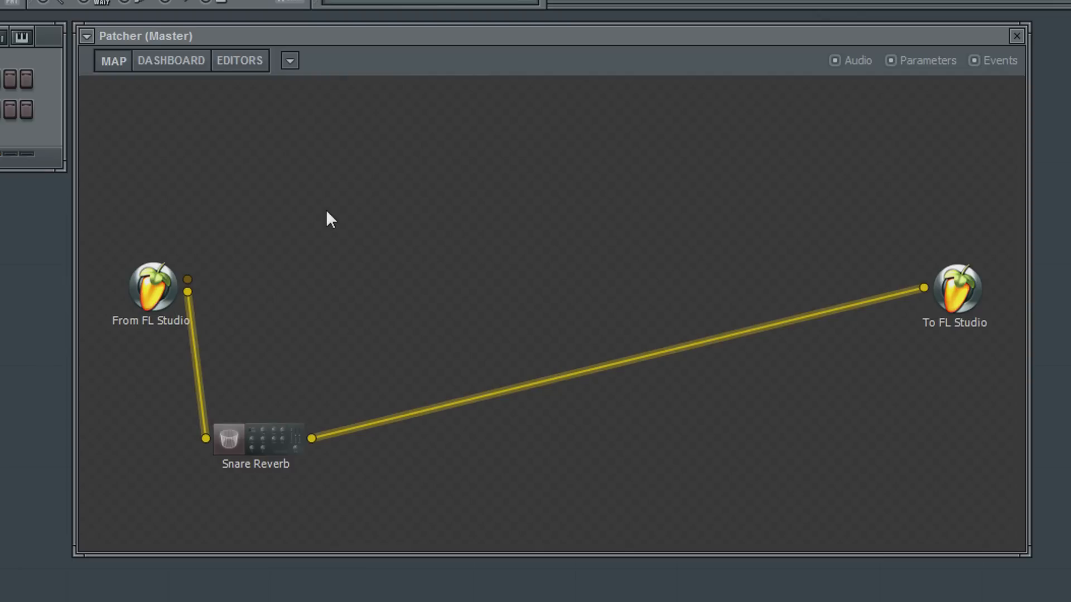
# Step: Raise Snare Reverb's wet level to about the dry level, lower its ER level slightly, and return to the map
pyautogui.doubleClick(277, 446)
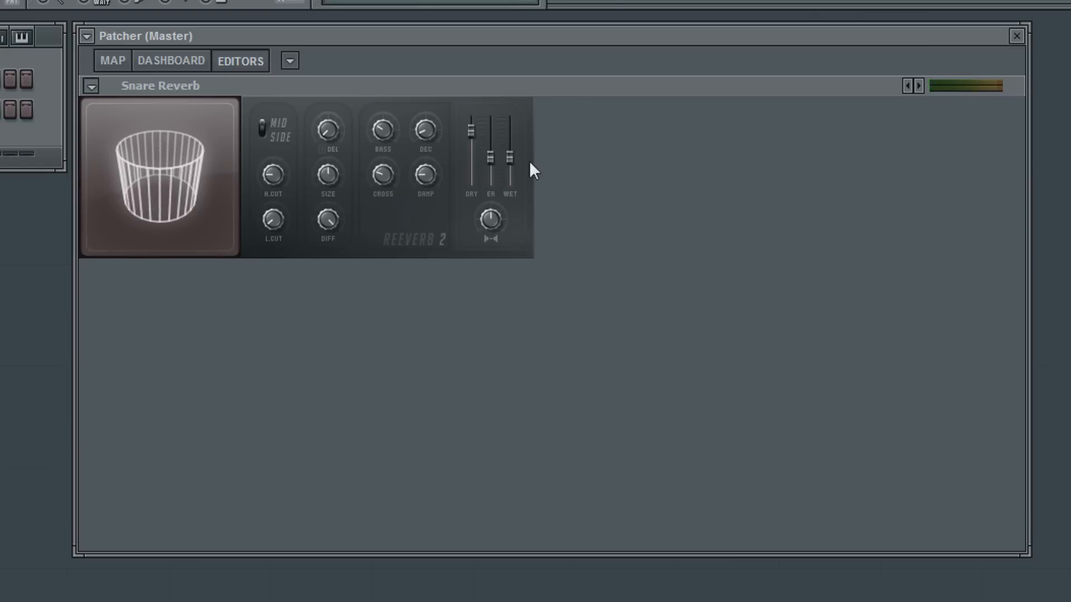
pyautogui.moveTo(519, 173); pyautogui.dragTo(517, 94)
pyautogui.moveTo(492, 156); pyautogui.dragTo(497, 184)
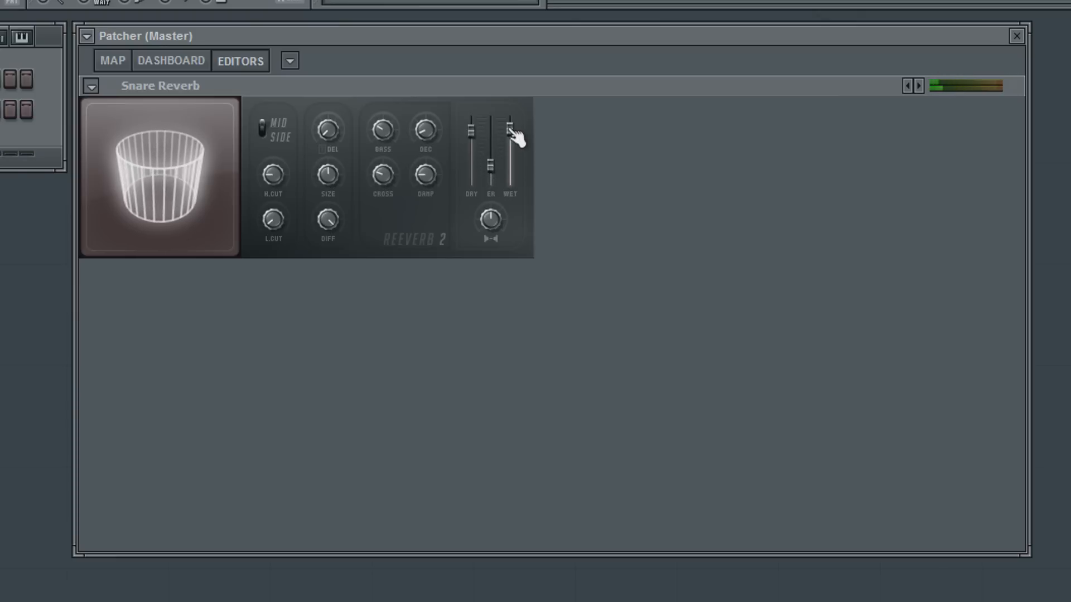
pyautogui.click(113, 60)
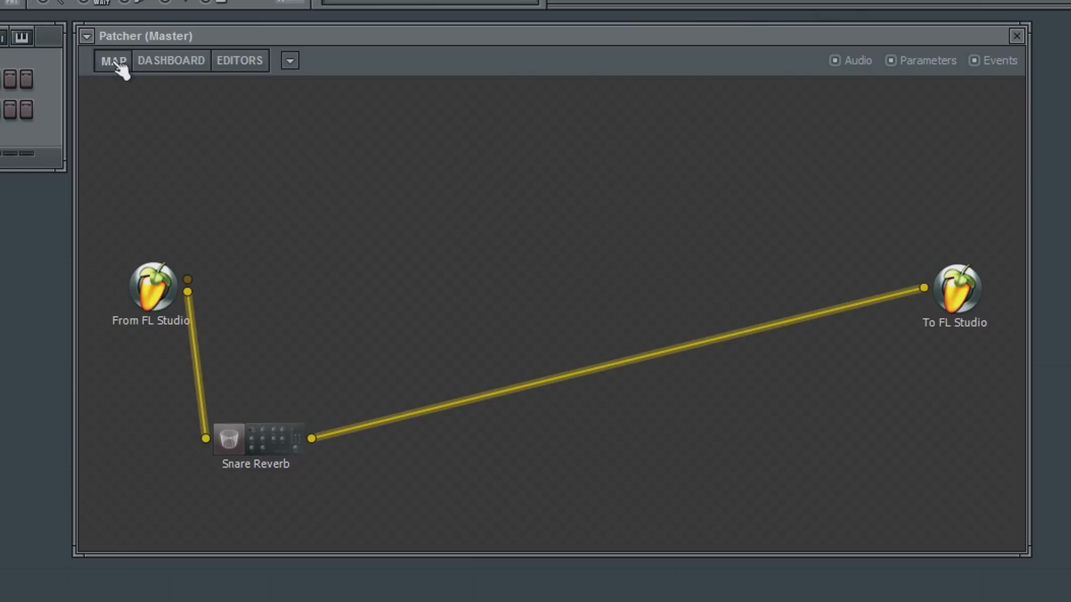
# Step: Add a Fruity Phaser effect to the map and place it to the right of Snare Reverb
pyautogui.rightClick(265, 100)
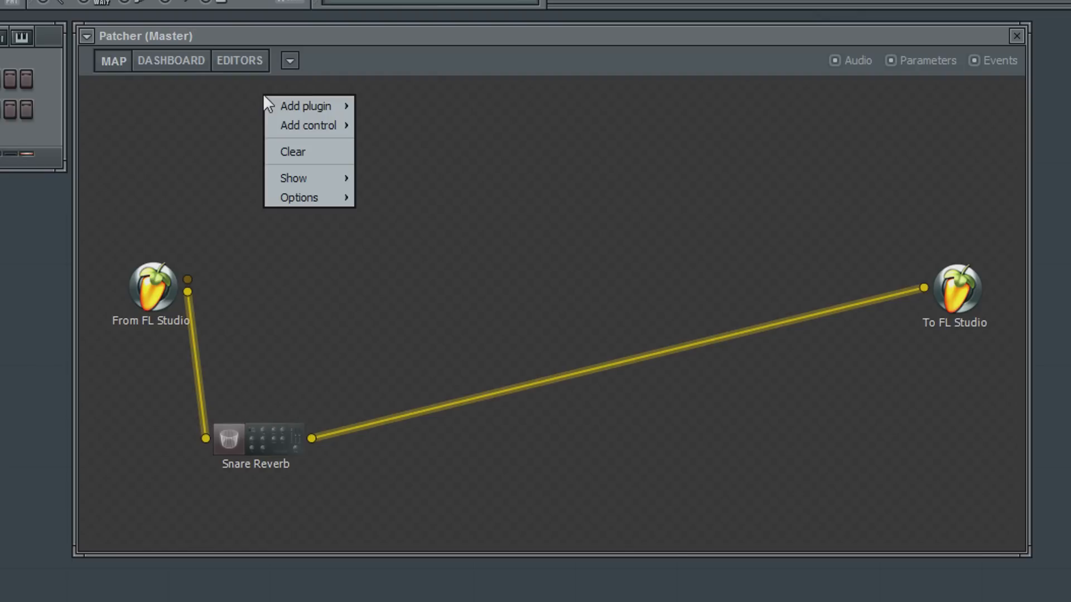
pyautogui.moveTo(279, 107)
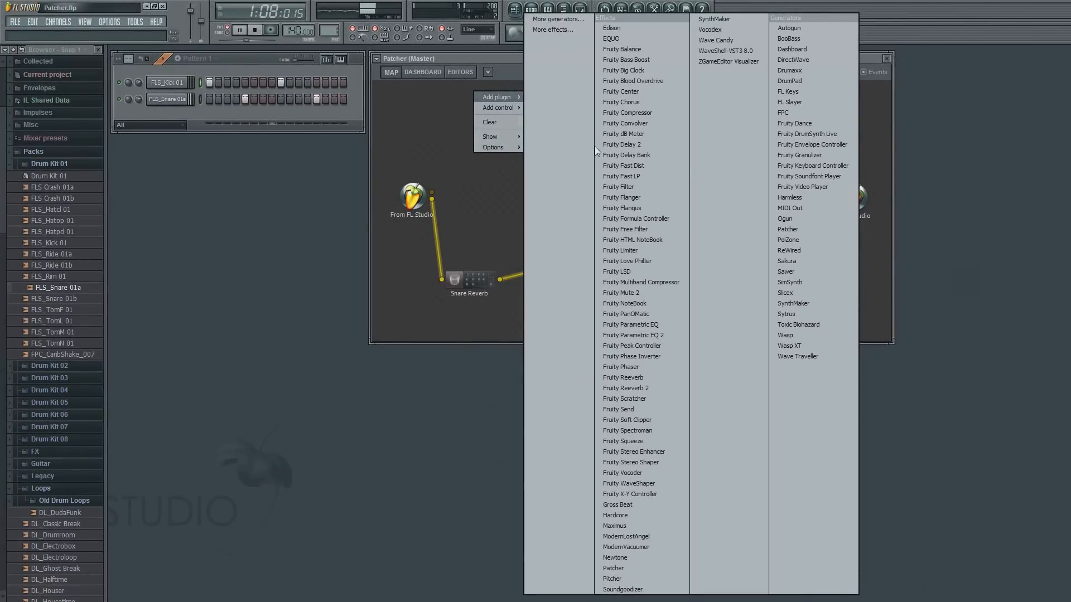
pyautogui.click(614, 367)
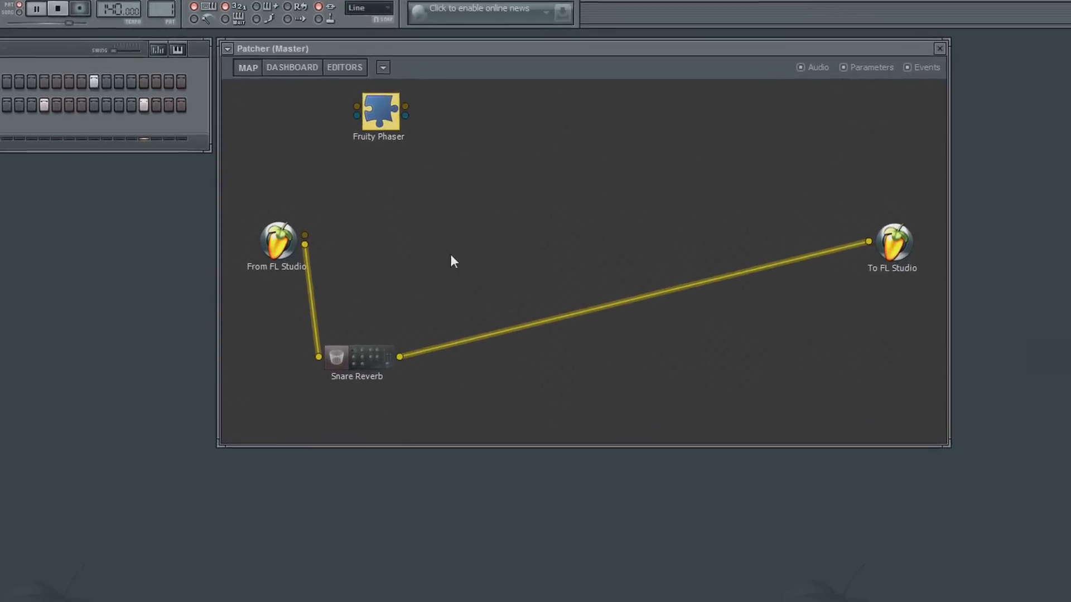
pyautogui.moveTo(476, 123); pyautogui.dragTo(552, 260)
pyautogui.moveTo(426, 363); pyautogui.dragTo(451, 462)
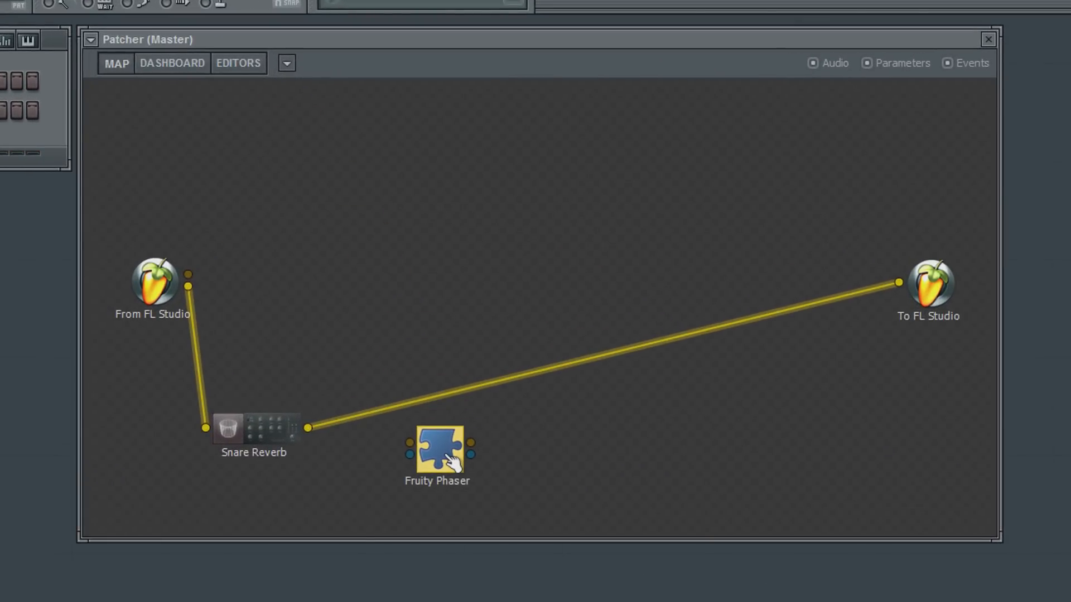
# Step: Rename the Fruity Phaser module as Snare Phaser
pyautogui.rightClick(445, 454)
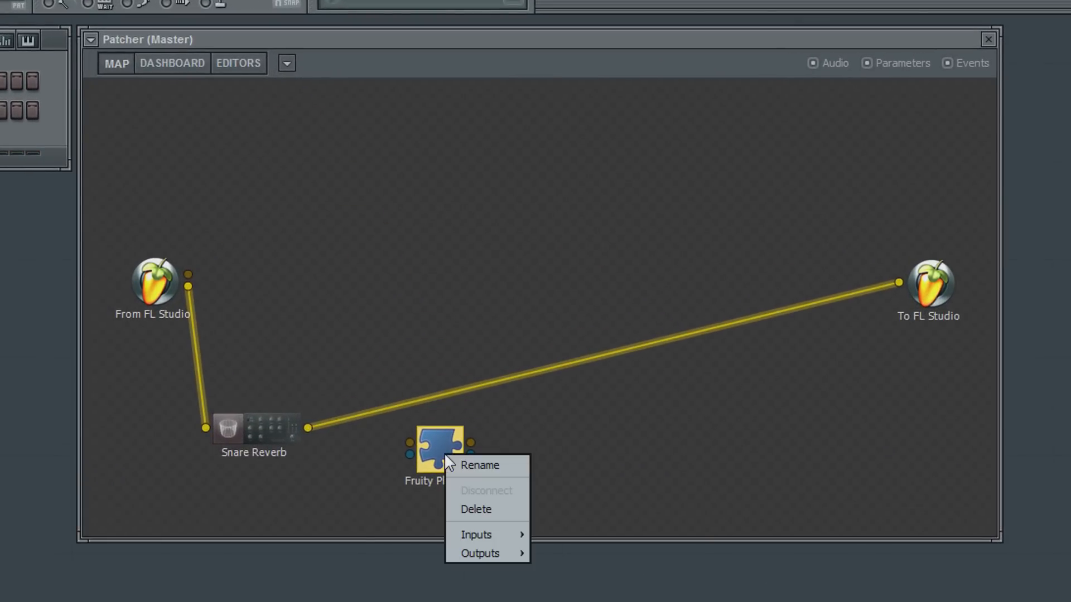
pyautogui.click(477, 457)
pyautogui.write('Sna')
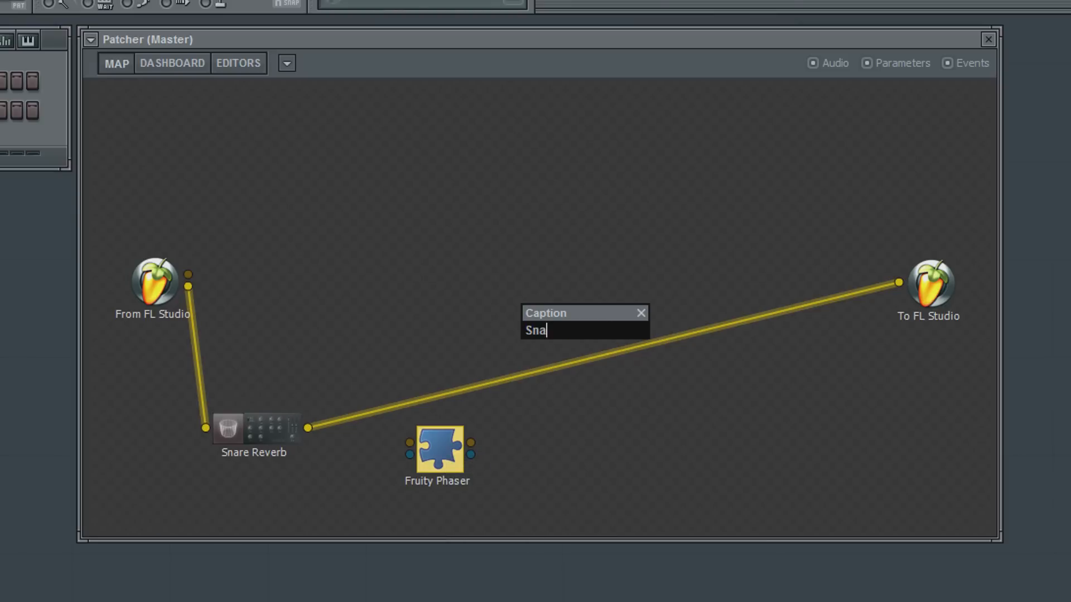
pyautogui.write('re Phaser')
pyautogui.press('Return')
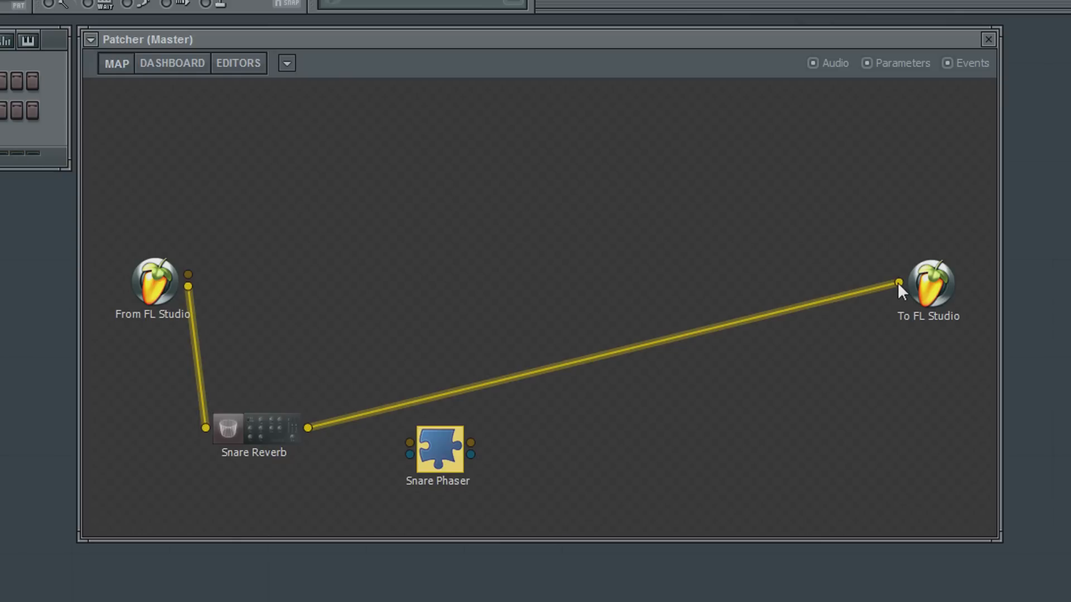
# Step: Reroute Snare Reverb's output into Snare Phaser, connect the phaser to To FL Studio, and align it with the reverb
pyautogui.moveTo(899, 283); pyautogui.dragTo(446, 444)
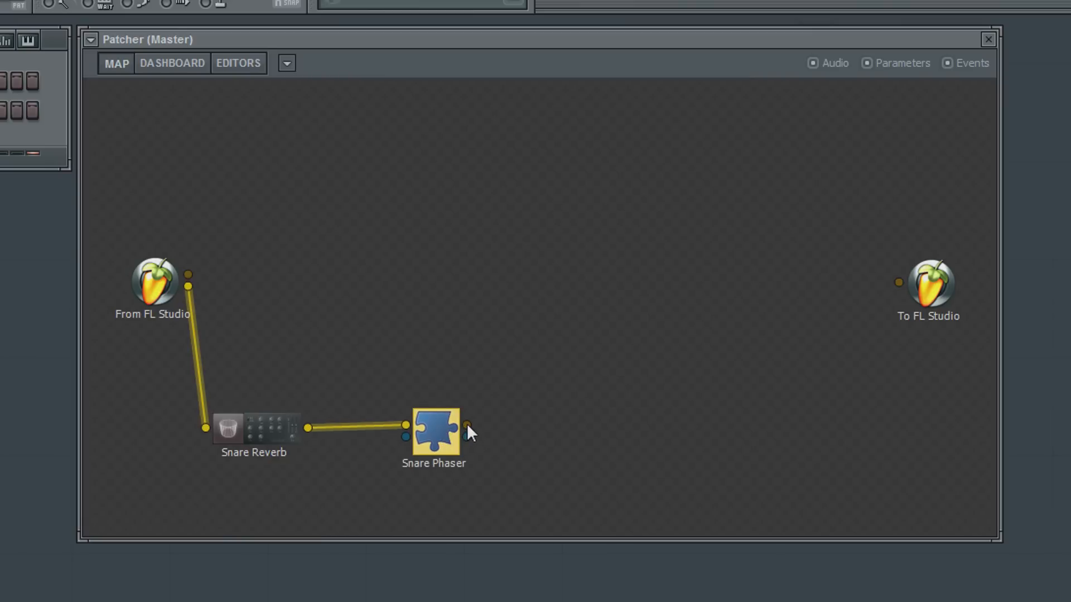
pyautogui.moveTo(467, 423); pyautogui.dragTo(896, 282)
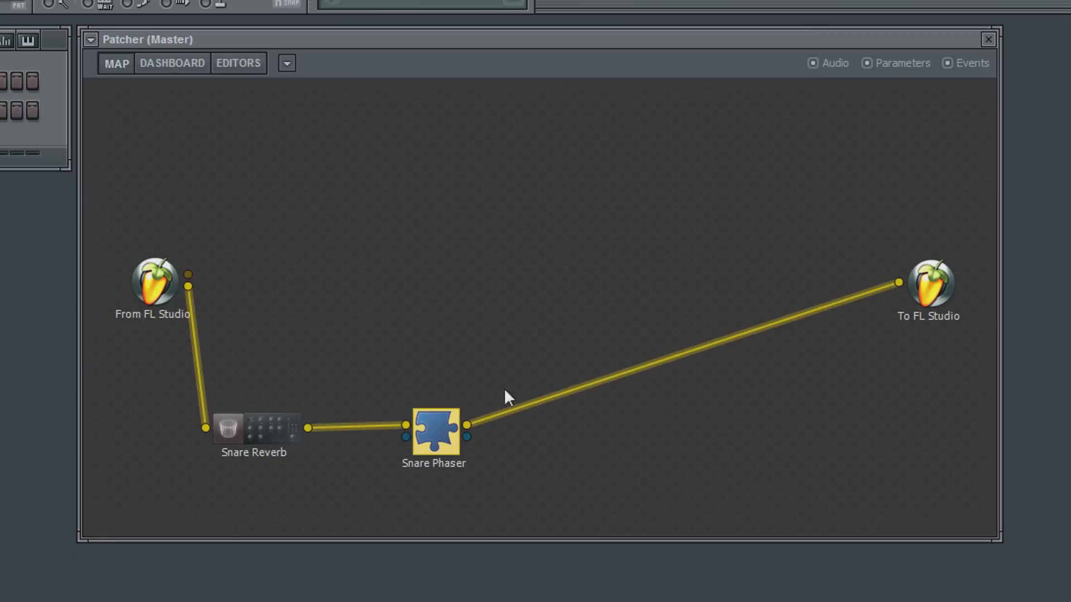
pyautogui.moveTo(448, 435); pyautogui.dragTo(447, 439)
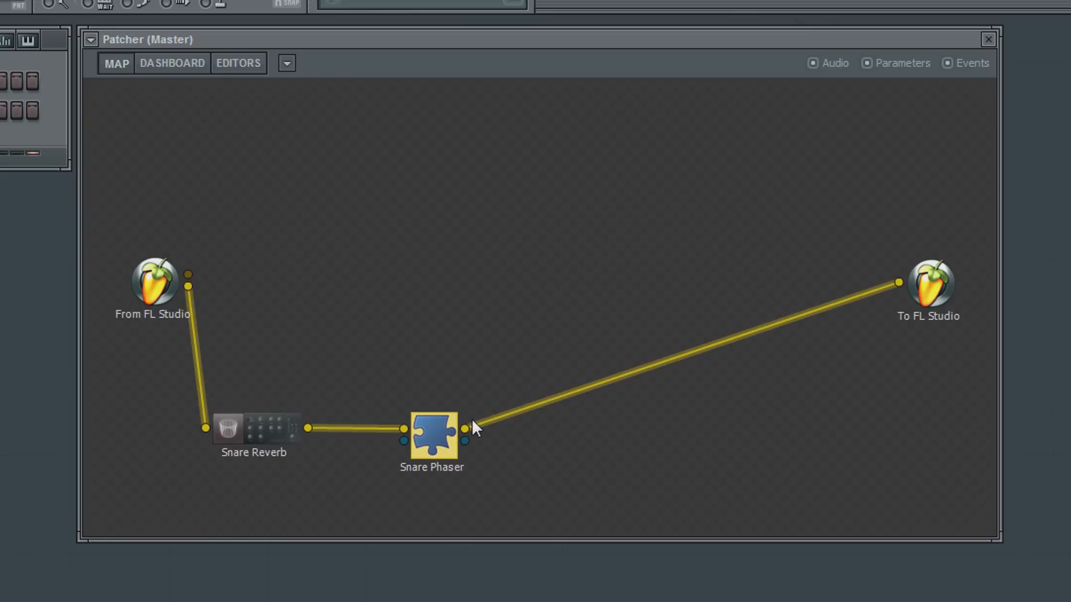
# Step: Set Snare Phaser's out gain to about 4.62 dB, dry-wet to 79%, sweep frequency to about 0.64 Hz and minimum depth to about 0.18
pyautogui.doubleClick(449, 441)
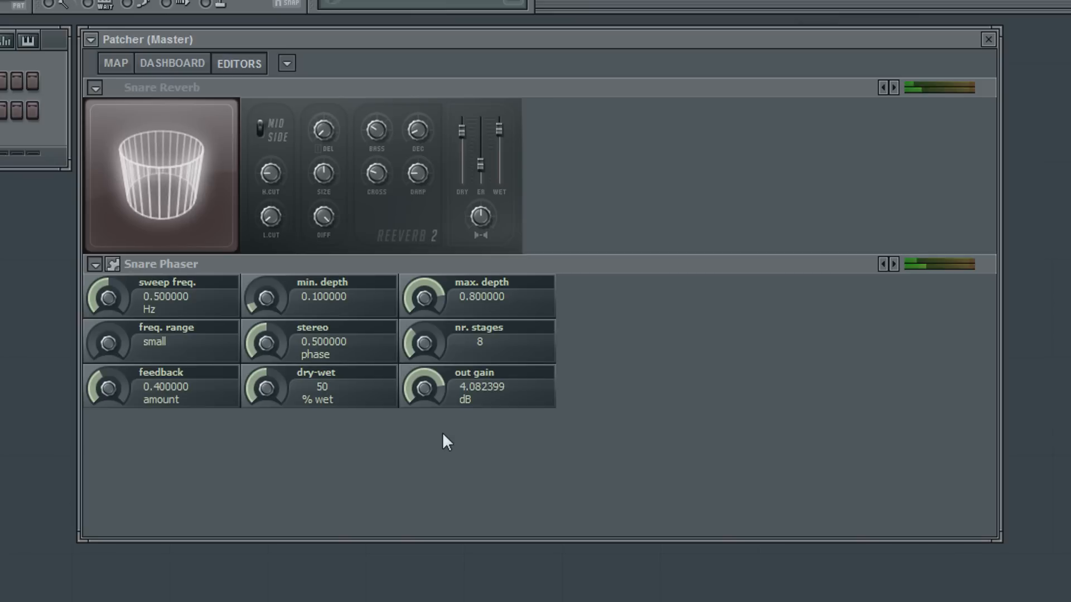
pyautogui.moveTo(419, 388); pyautogui.dragTo(419, 374)
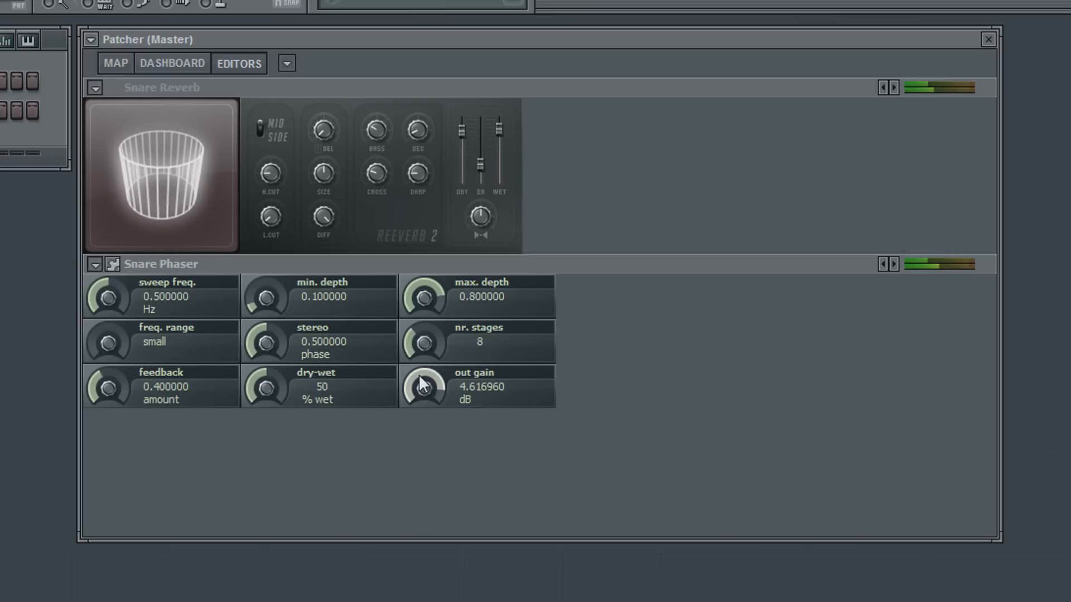
pyautogui.moveTo(268, 385); pyautogui.dragTo(256, 422)
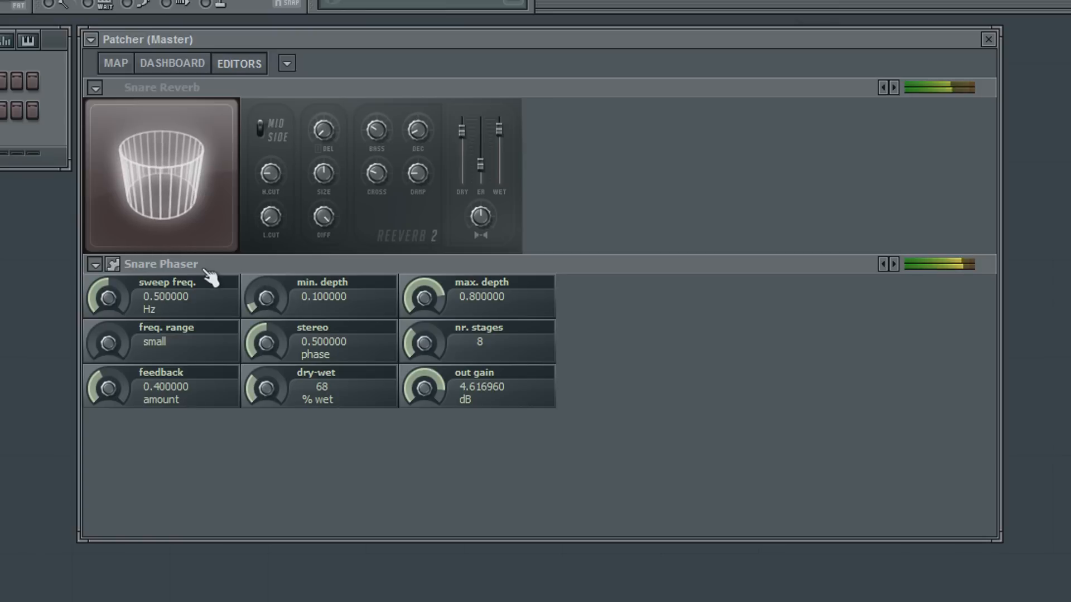
pyautogui.moveTo(251, 393); pyautogui.dragTo(251, 406)
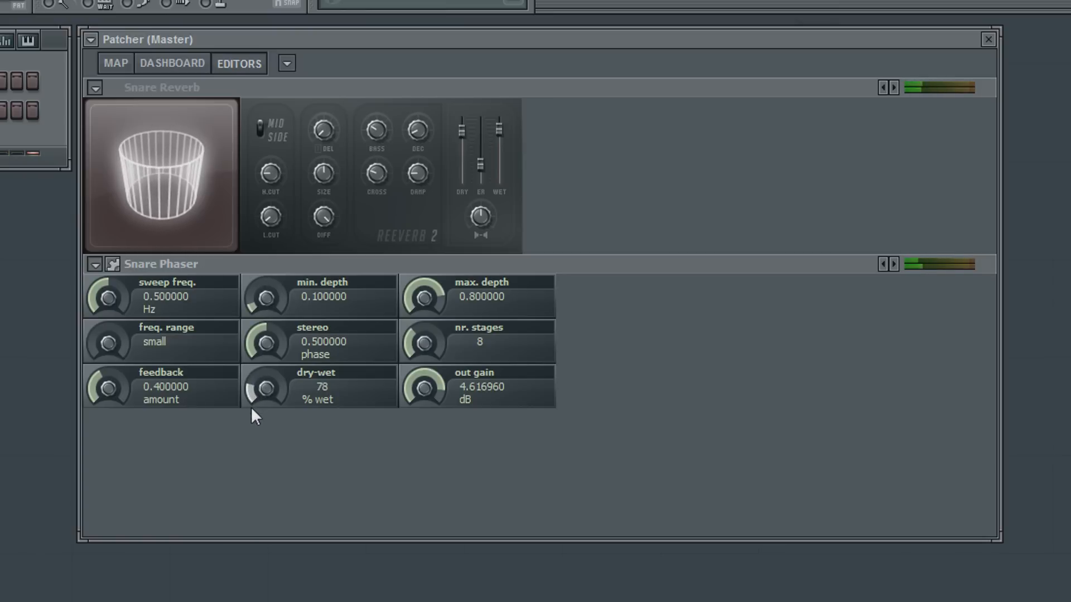
pyautogui.moveTo(103, 298); pyautogui.dragTo(103, 261)
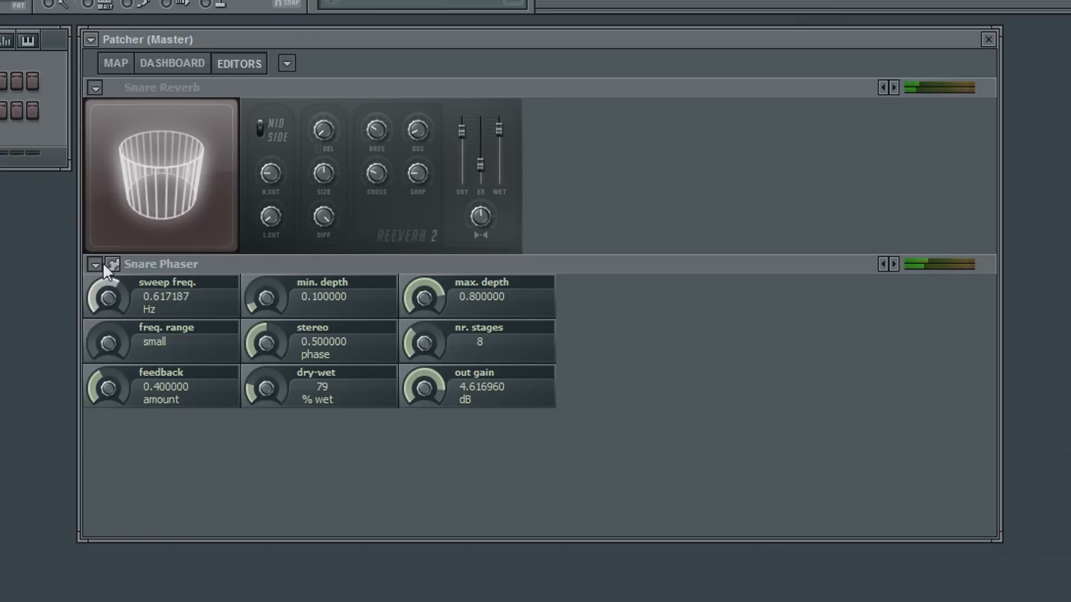
pyautogui.moveTo(262, 280); pyautogui.dragTo(262, 273)
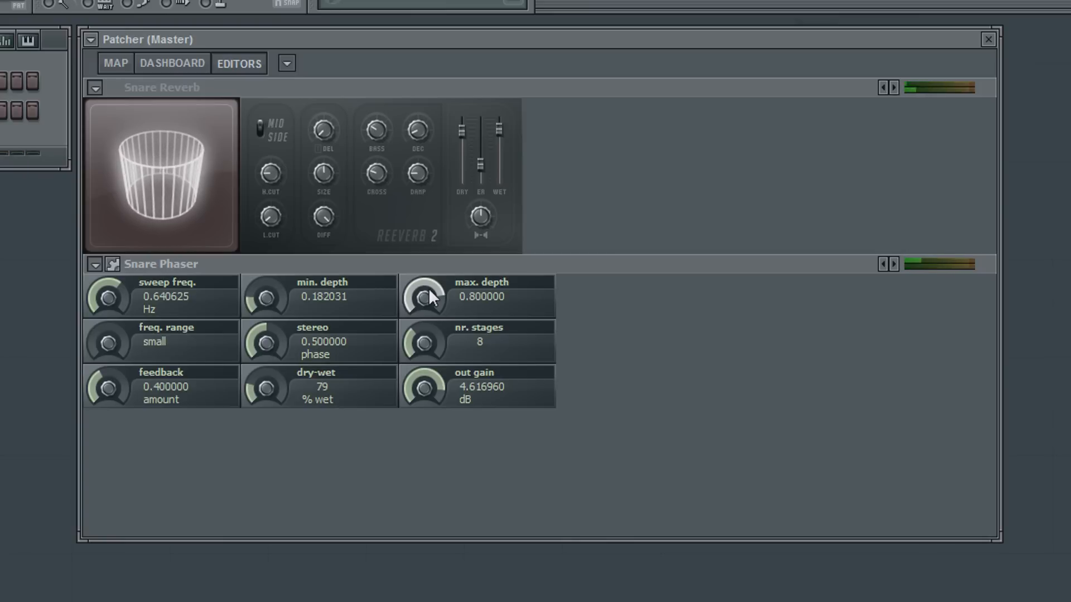
# Step: Collapse the Snare Phaser and Snare Reverb editors, trying out expanding and collapsing each one
pyautogui.click(95, 265)
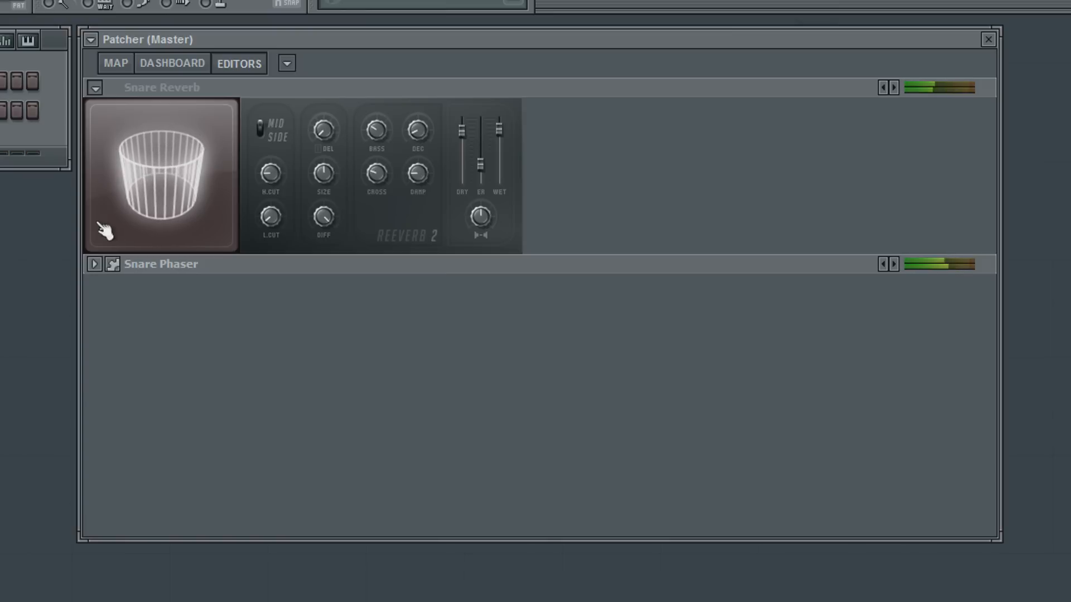
pyautogui.click(94, 87)
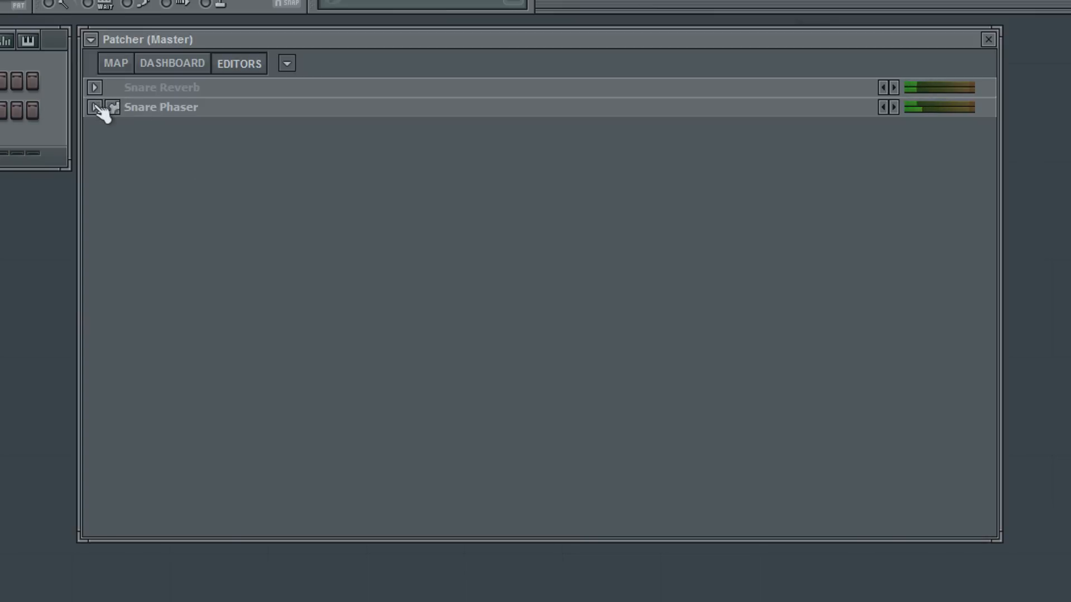
pyautogui.click(94, 88)
pyautogui.click(94, 88)
pyautogui.click(95, 107)
pyautogui.click(95, 107)
# Step: Return to the map and connect the first From FL Studio audio output directly to To FL Studio
pyautogui.click(126, 63)
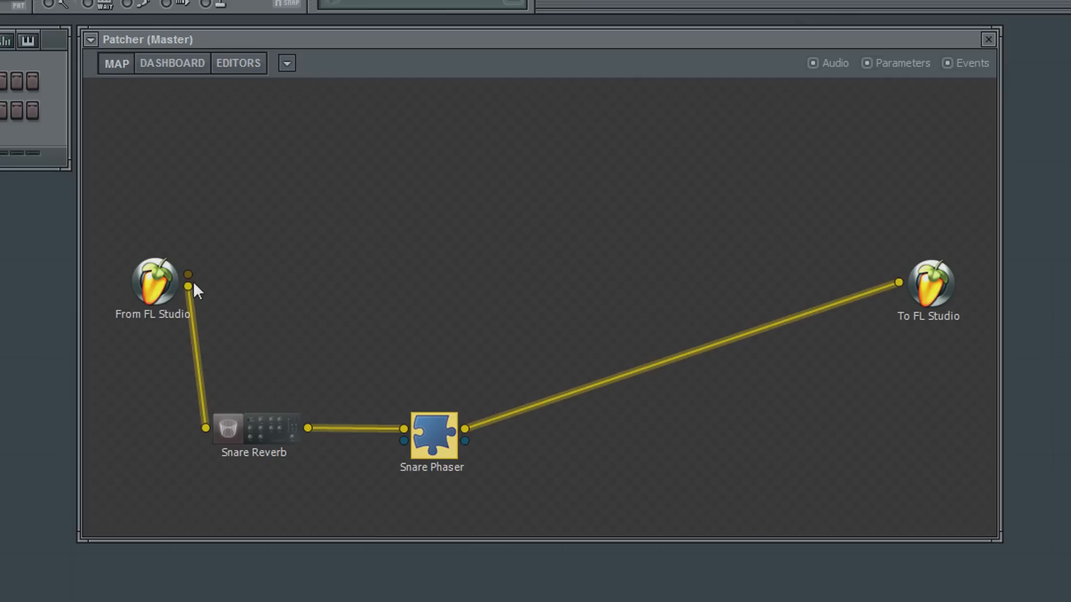
pyautogui.moveTo(189, 273); pyautogui.dragTo(899, 282)
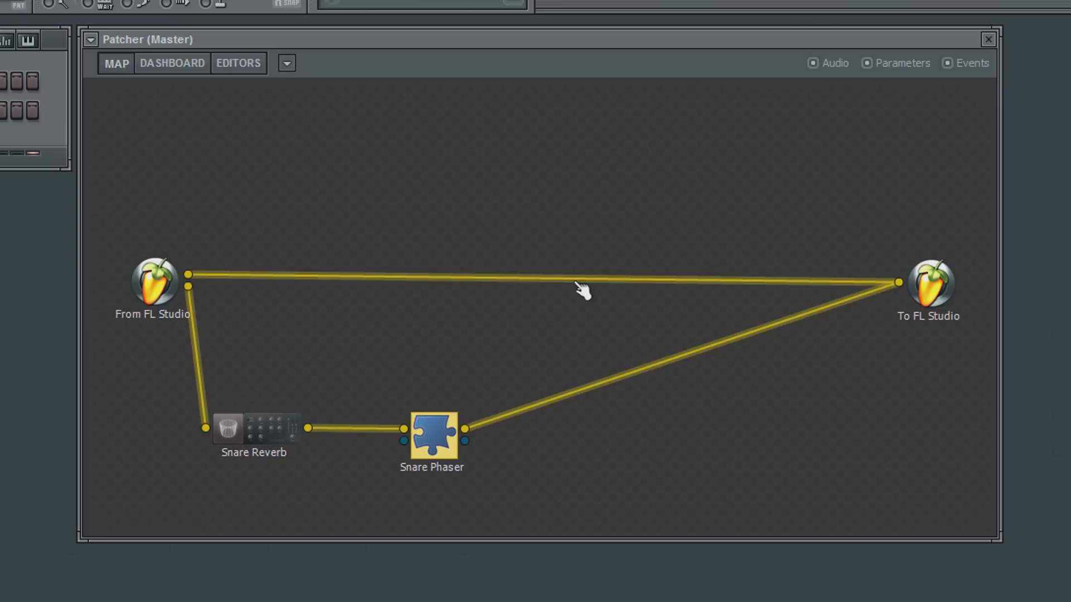